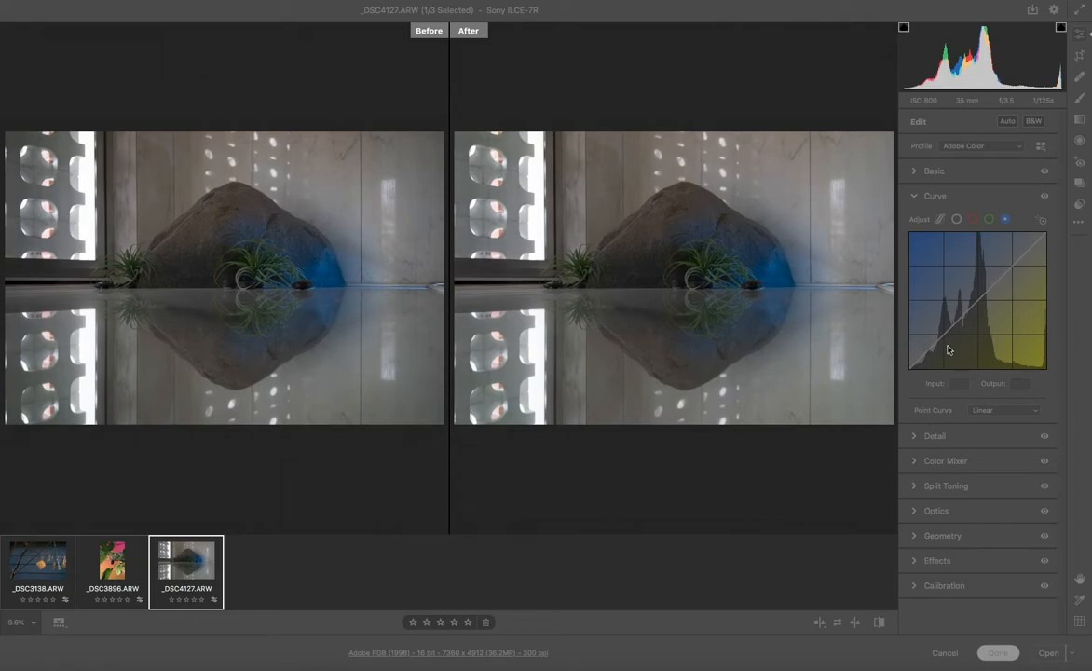
Add a blue curve point, pull it lower, then delete it
{"action": "left_click", "coordinate": [996, 322]}
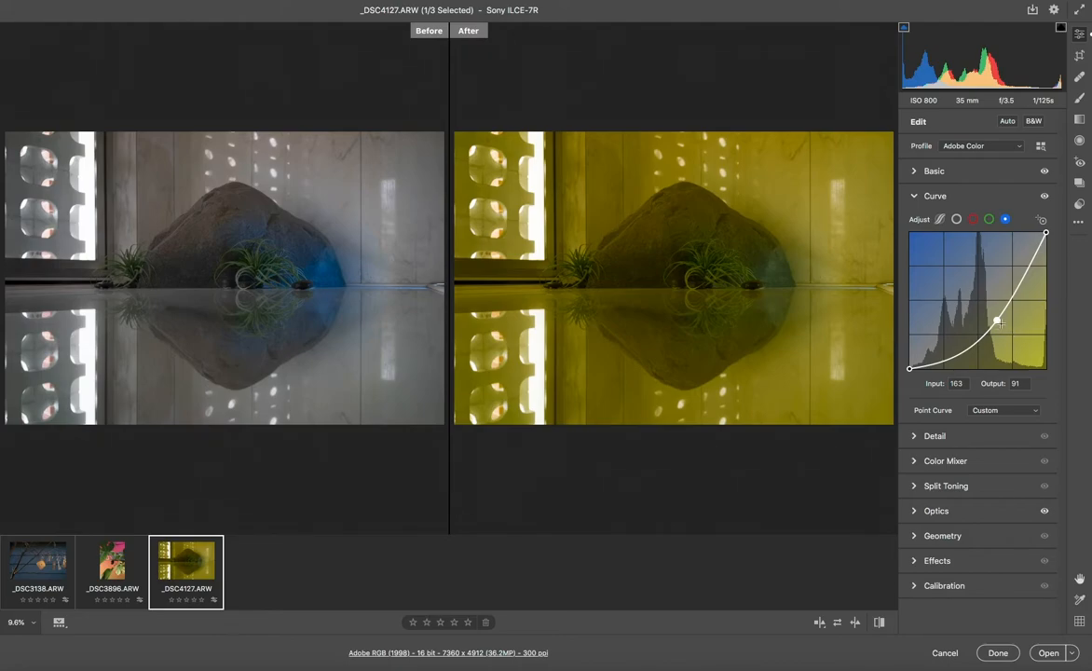
{"action": "left_click_drag", "start_coordinate": [995, 321], "coordinate": [975, 347]}
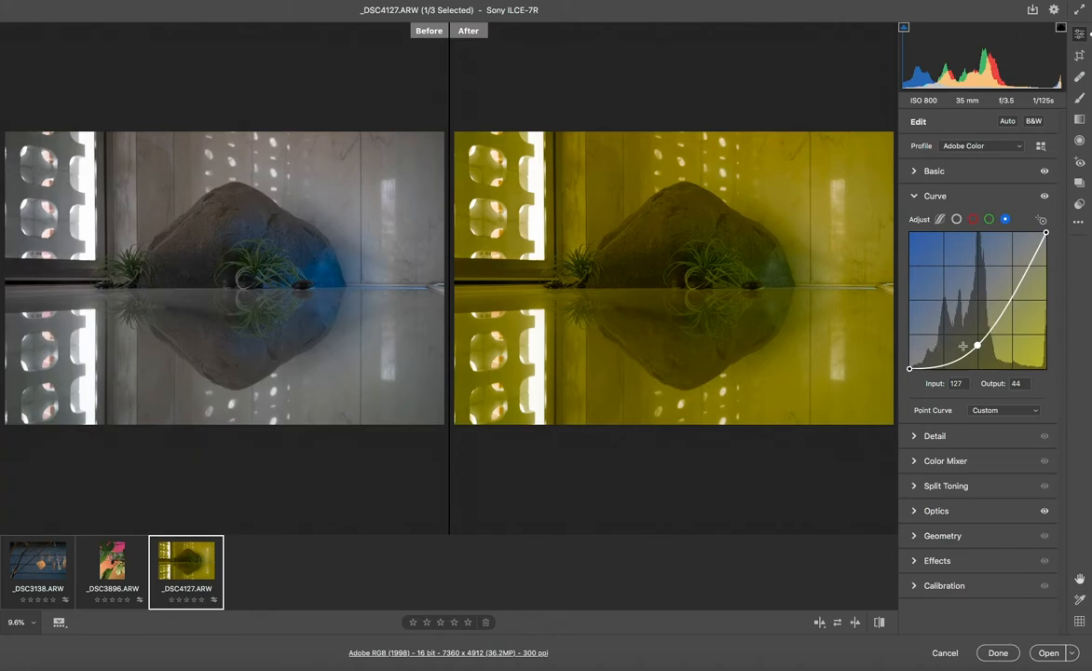
{"action": "key", "text": "Delete"}
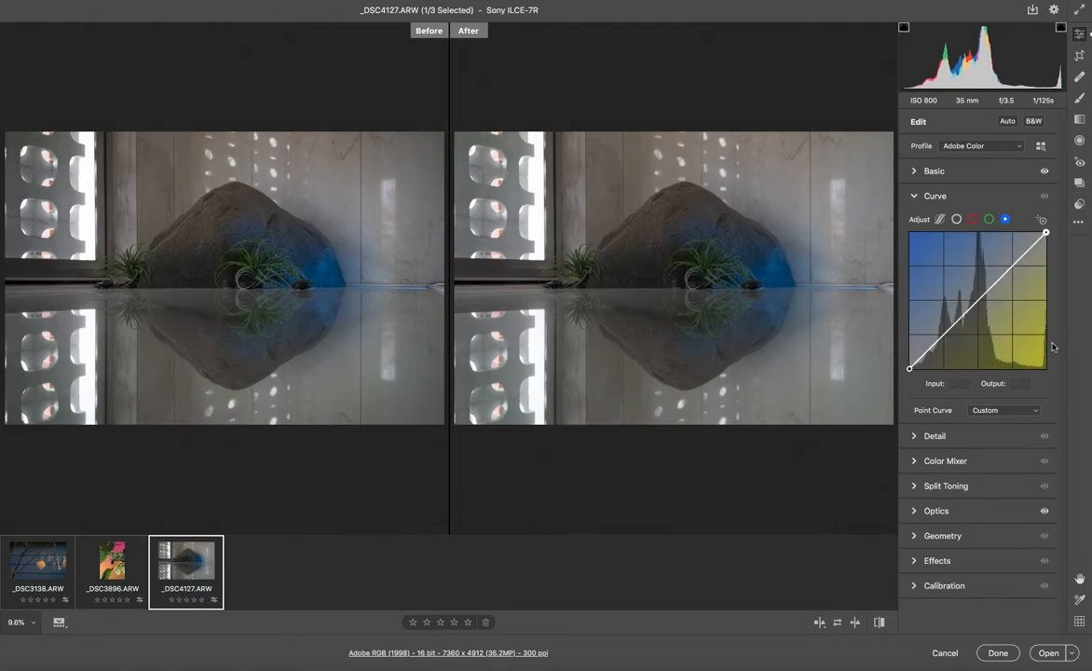
On the red channel curve, nudge a midpoint down and up to output 132, then remove it
{"action": "left_click", "coordinate": [972, 220]}
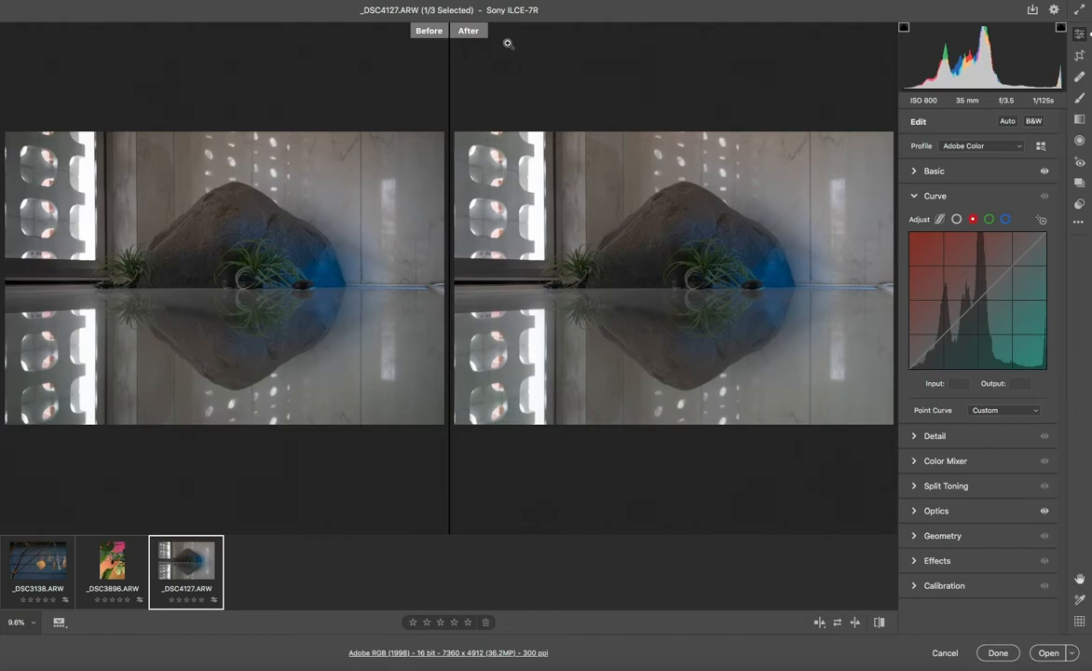
{"action": "left_click", "coordinate": [976, 301]}
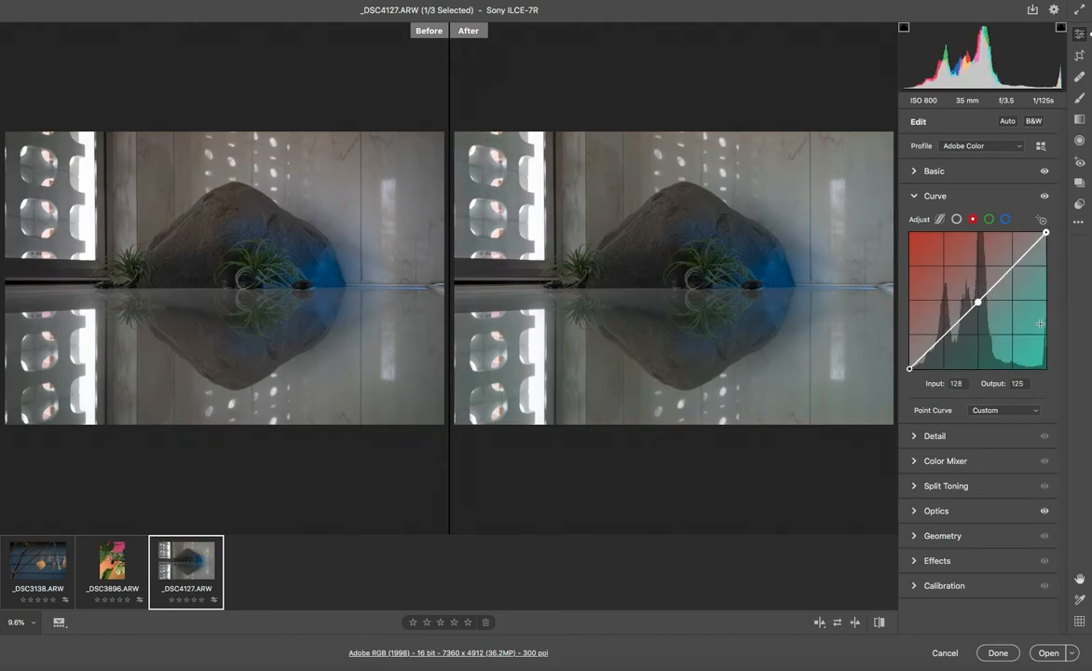
{"action": "key", "text": "Down"}
{"action": "key", "text": "Down"}
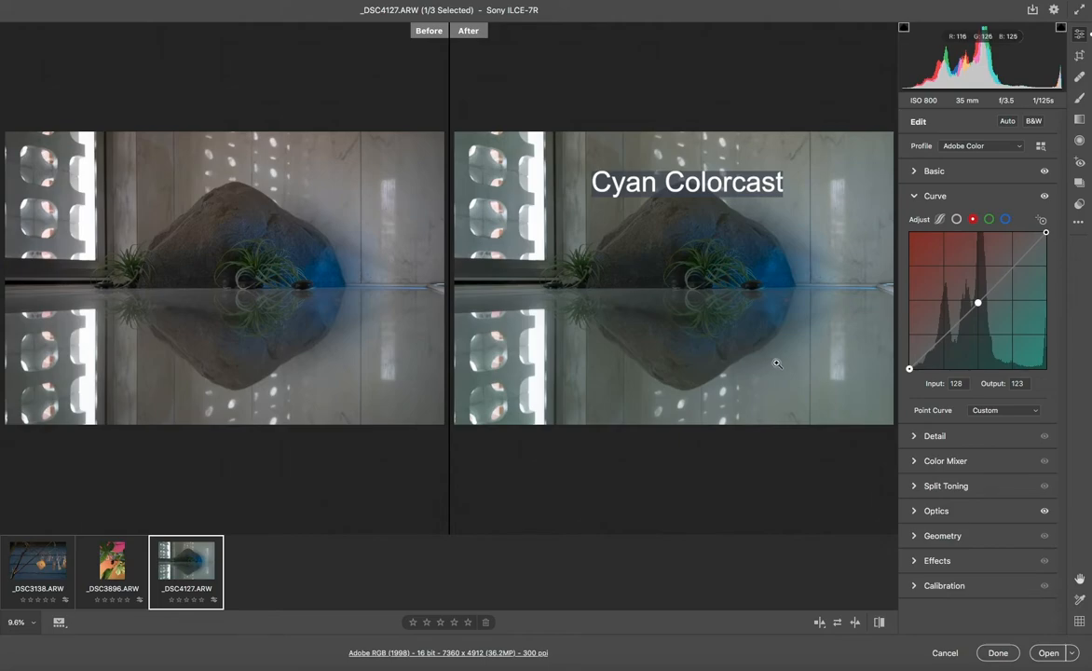
{"action": "key", "text": "Up"}
{"action": "key", "text": "Up"}
{"action": "key", "text": "Up"}
{"action": "key", "text": "Up"}
{"action": "key", "text": "Up"}
{"action": "key", "text": "Up"}
{"action": "key", "text": "Up"}
{"action": "key", "text": "Up"}
{"action": "key", "text": "Up"}
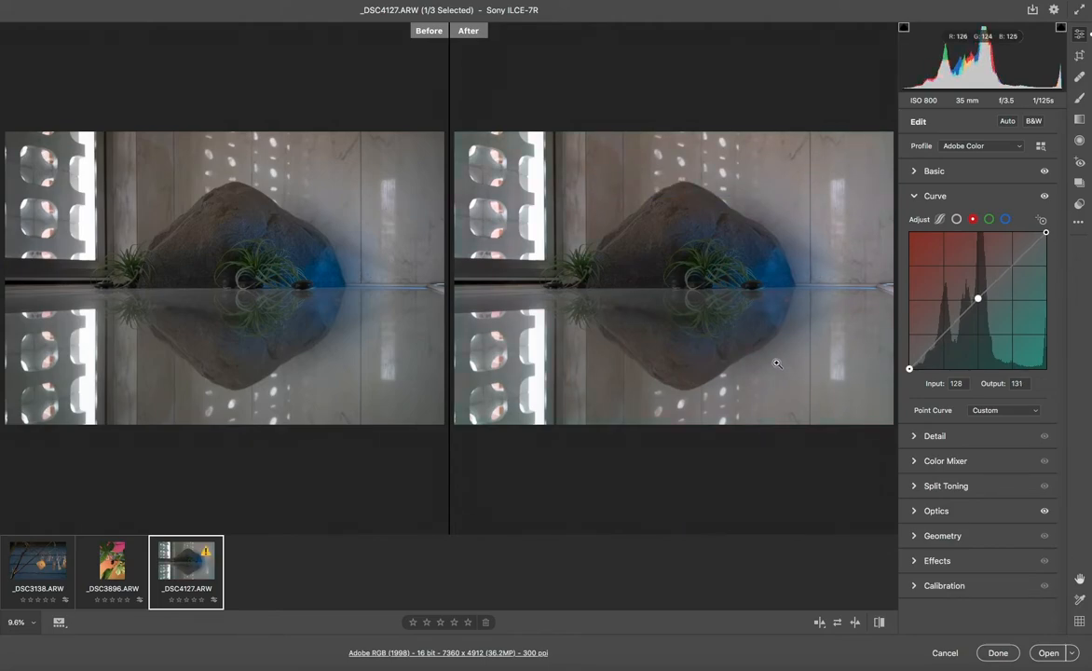
{"action": "key", "text": "Up"}
{"action": "key", "text": "Up"}
{"action": "key", "text": "Up"}
{"action": "key", "text": "Up"}
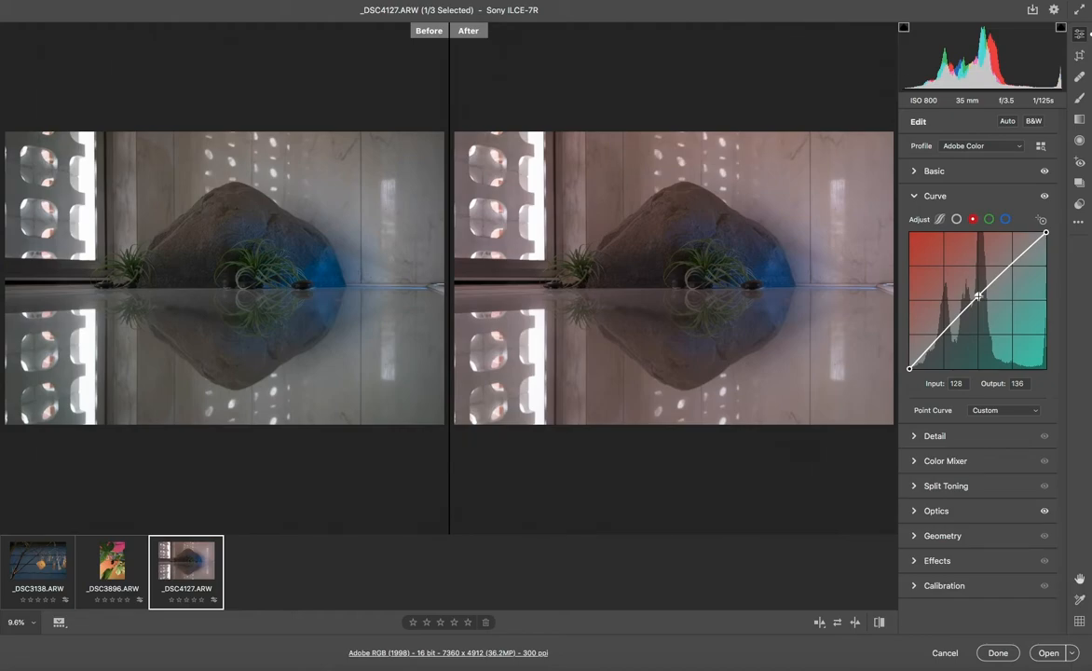
{"action": "left_click_drag", "start_coordinate": [978, 296], "coordinate": [897, 271]}
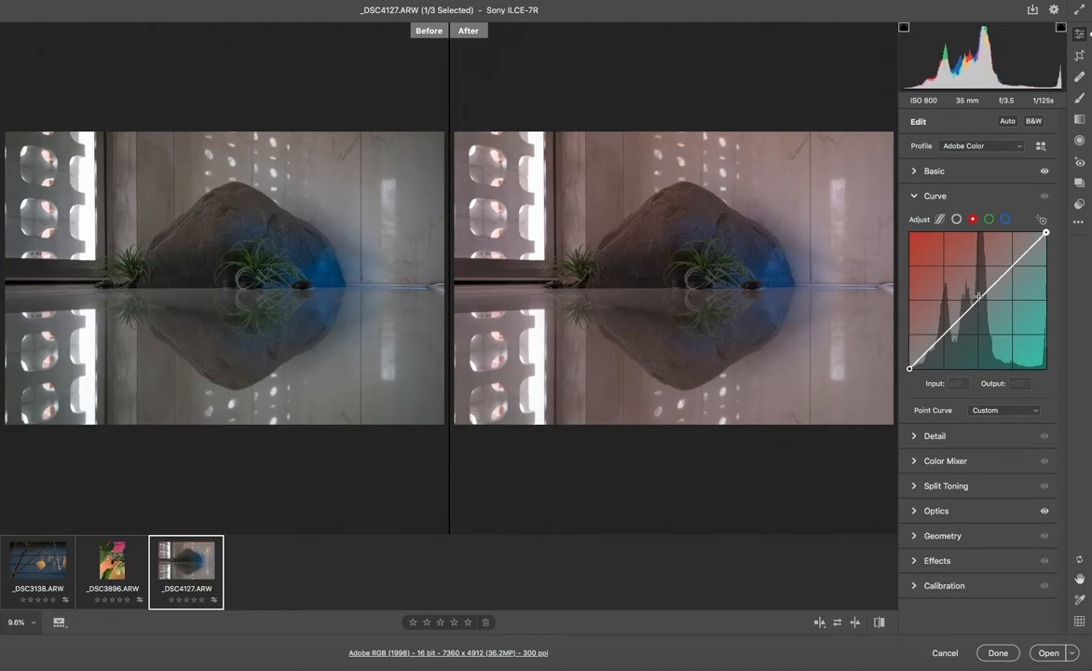
On the green channel curve, lower a midpoint for magenta, raise it for green, then remove it
{"action": "left_click", "coordinate": [988, 220]}
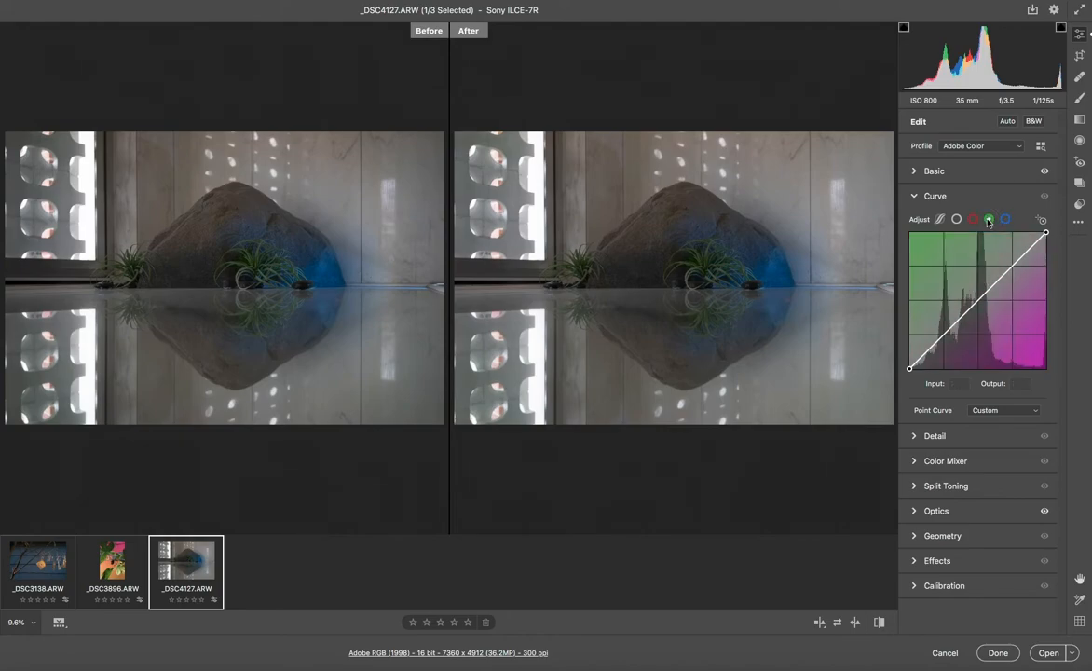
{"action": "left_click", "coordinate": [976, 298]}
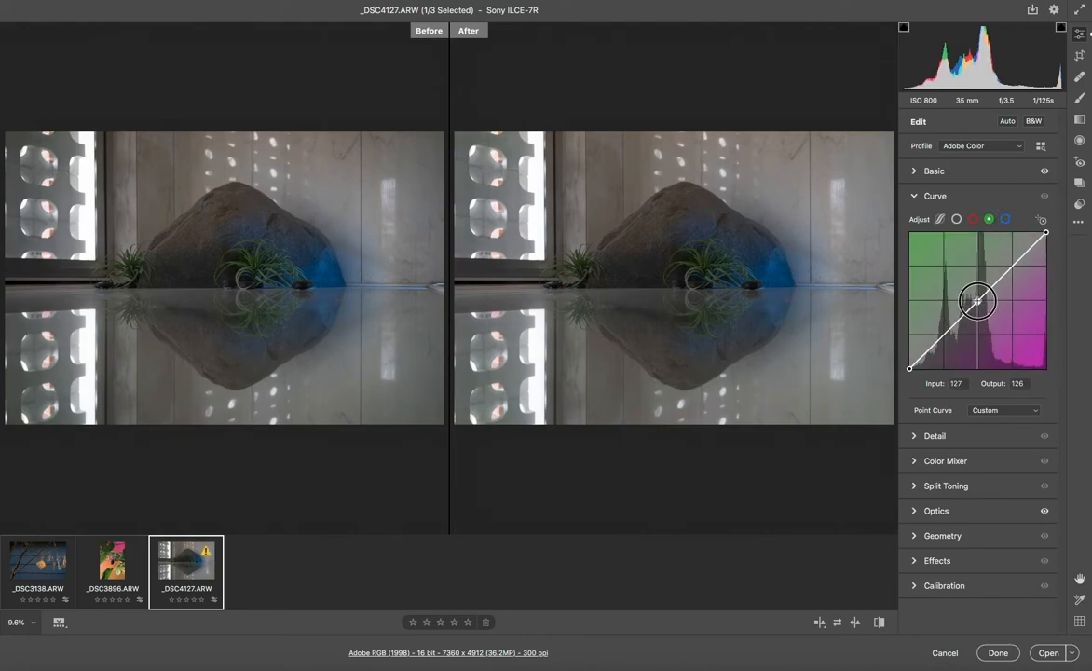
{"action": "key", "text": "Down"}
{"action": "key", "text": "Down"}
{"action": "key", "text": "Down"}
{"action": "key", "text": "Down"}
{"action": "key", "text": "Down"}
{"action": "key", "text": "Down"}
{"action": "key", "text": "Down"}
{"action": "key", "text": "Down"}
{"action": "key", "text": "Down"}
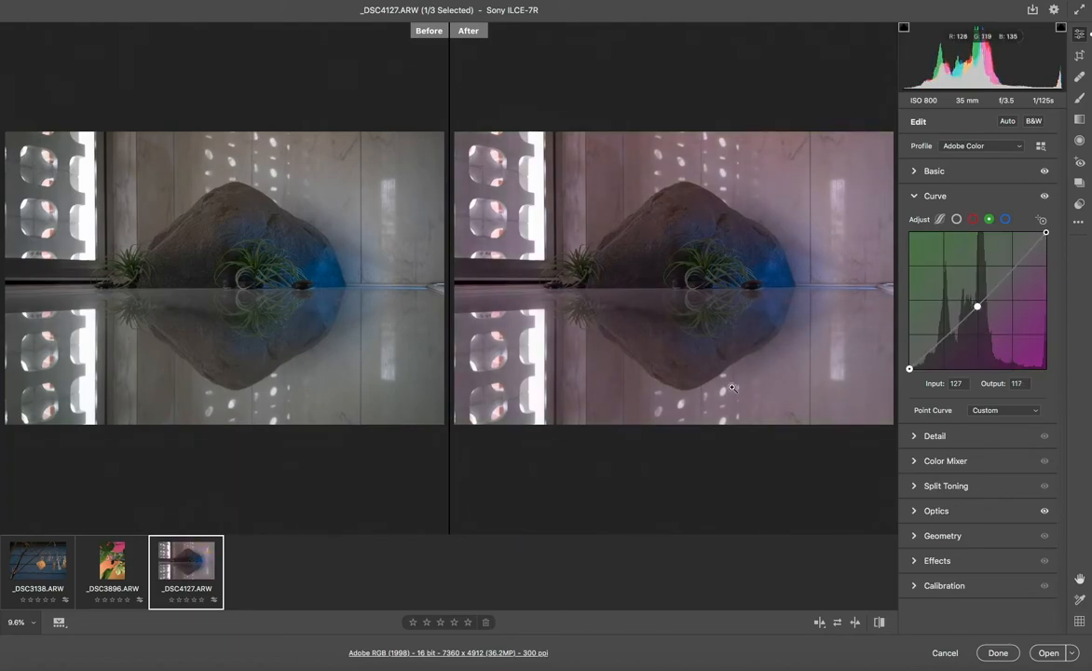
{"action": "left_click_drag", "start_coordinate": [976, 307], "coordinate": [975, 295]}
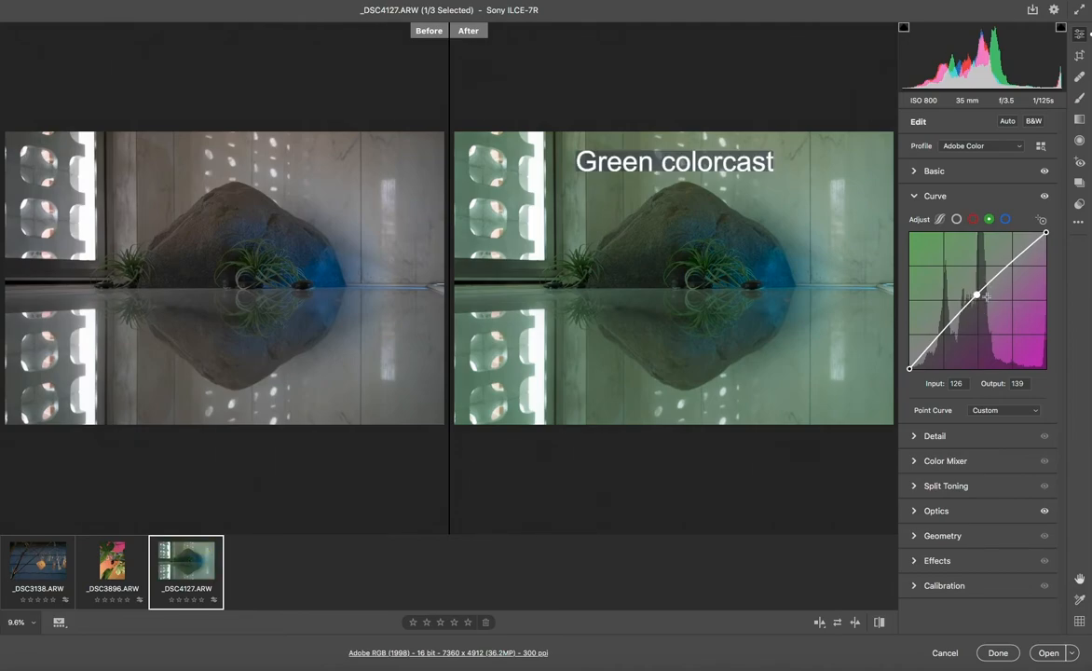
{"action": "left_click_drag", "start_coordinate": [986, 296], "coordinate": [978, 213]}
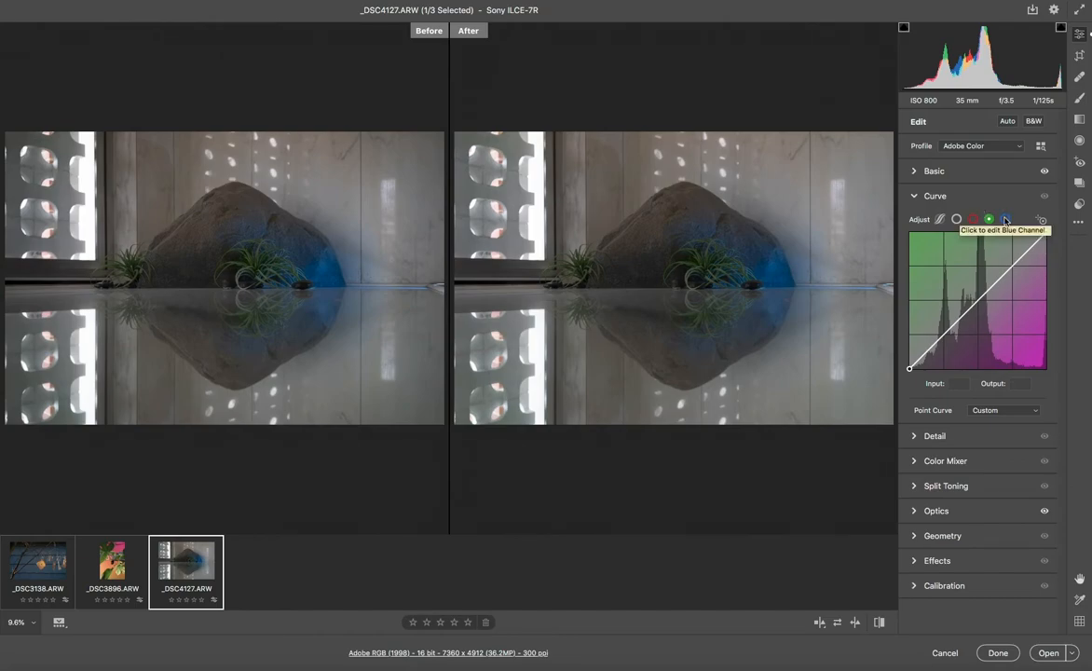
Add a blue channel midpoint raised to output 132 and zoom to 100% on the plants
{"action": "left_click", "coordinate": [1005, 220]}
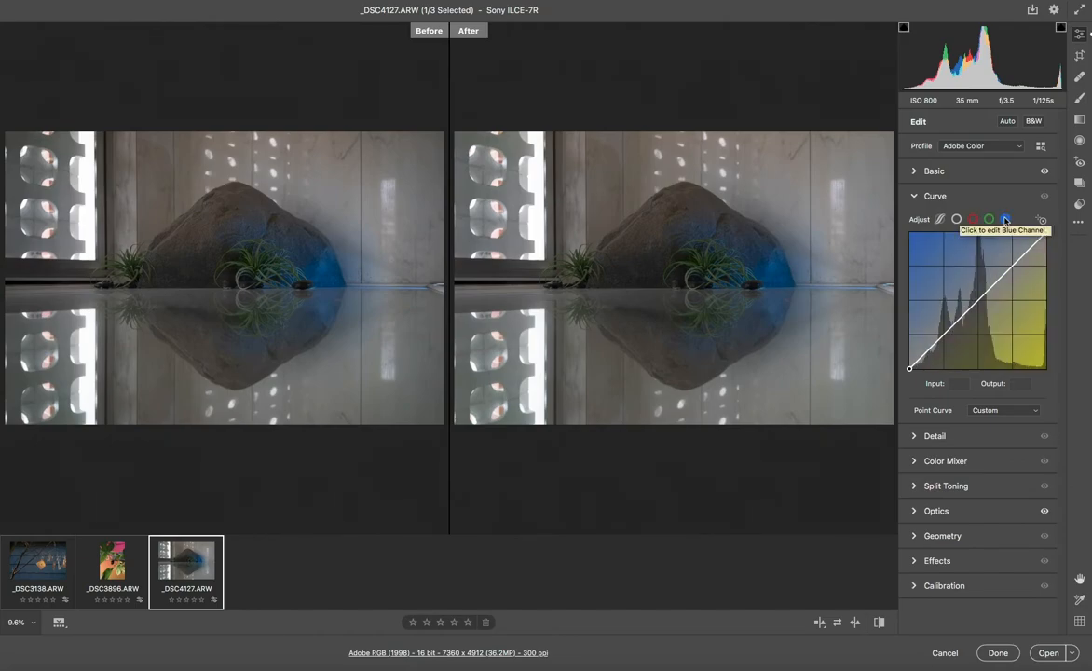
{"action": "left_click", "coordinate": [977, 301]}
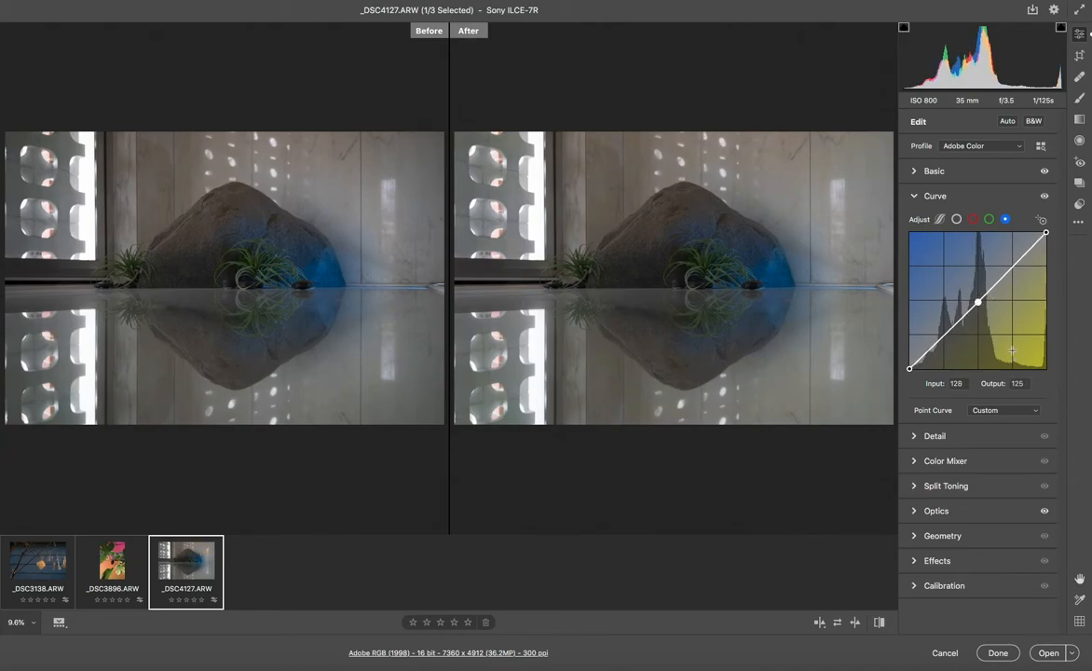
{"action": "key", "text": "Up"}
{"action": "key", "text": "Up"}
{"action": "key", "text": "Up"}
{"action": "key", "text": "Up"}
{"action": "key", "text": "Up"}
{"action": "key", "text": "Up"}
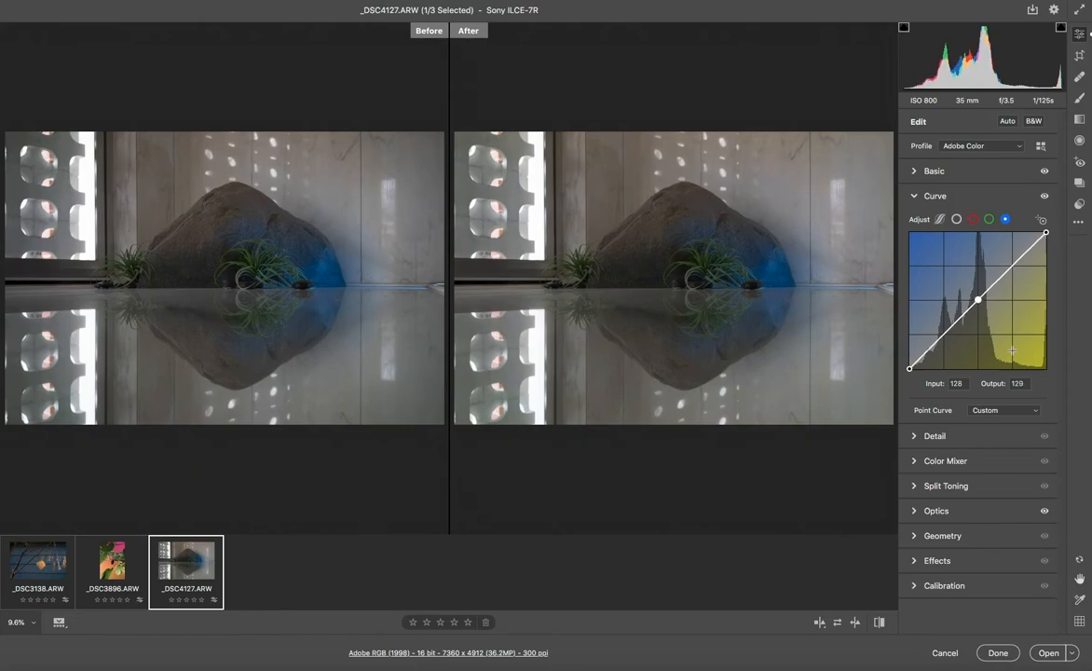
{"action": "key", "text": "Up"}
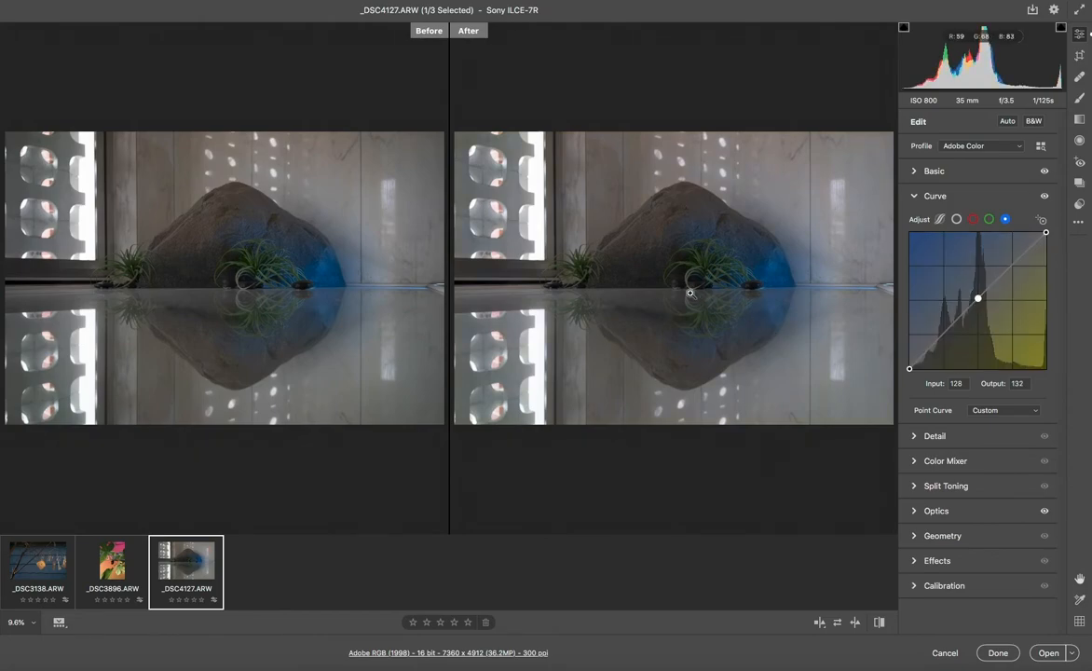
{"action": "left_click", "coordinate": [665, 262]}
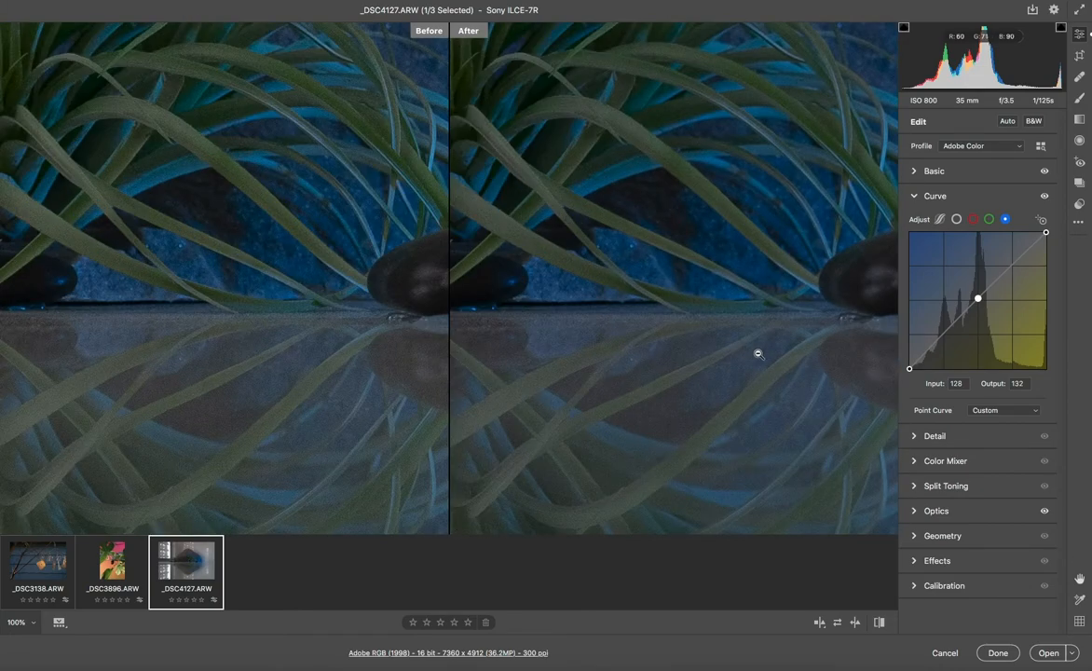
{"action": "left_click_drag", "start_coordinate": [758, 353], "coordinate": [504, 324]}
{"action": "left_click_drag", "start_coordinate": [777, 273], "coordinate": [616, 394]}
{"action": "left_click_drag", "start_coordinate": [729, 301], "coordinate": [587, 346]}
{"action": "left_click_drag", "start_coordinate": [811, 310], "coordinate": [609, 419]}
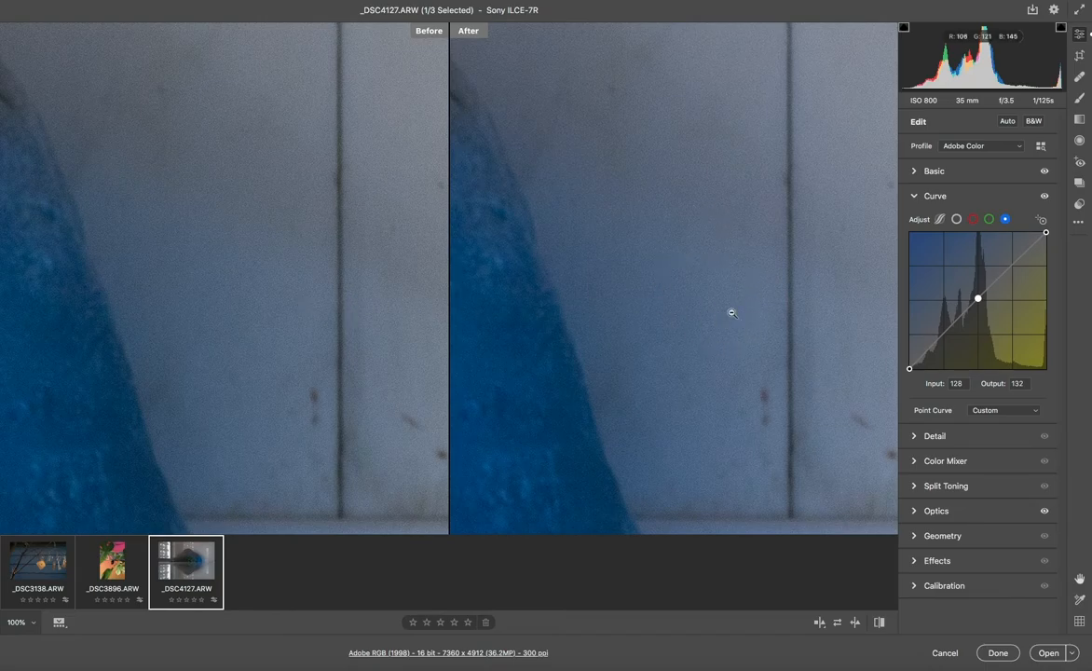
{"action": "left_click_drag", "start_coordinate": [757, 222], "coordinate": [755, 324]}
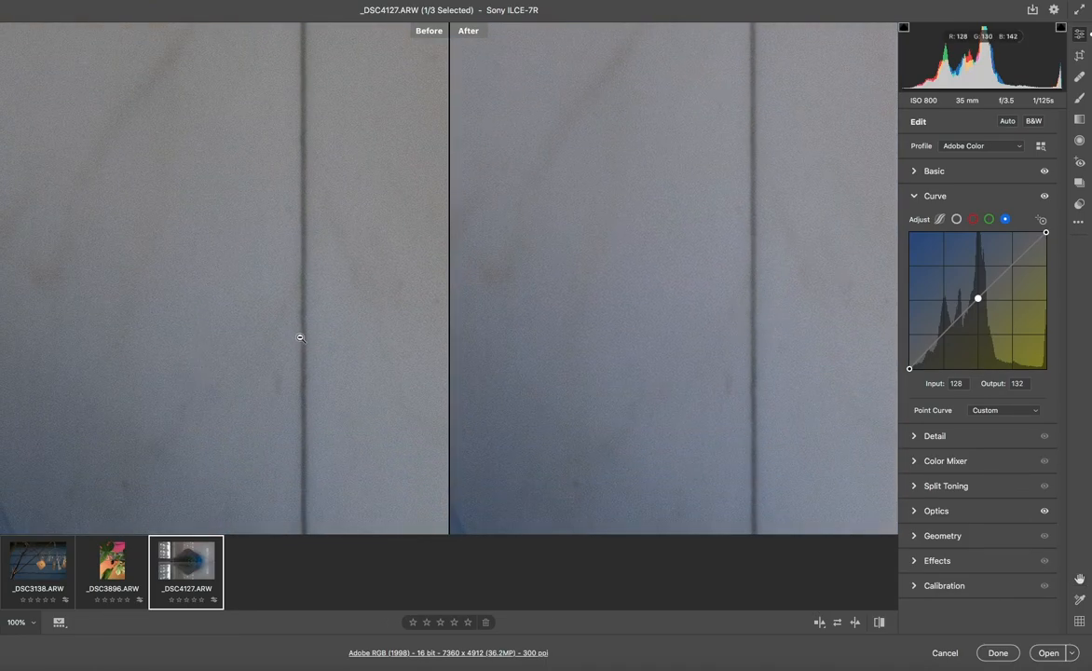
{"action": "left_click", "coordinate": [642, 356]}
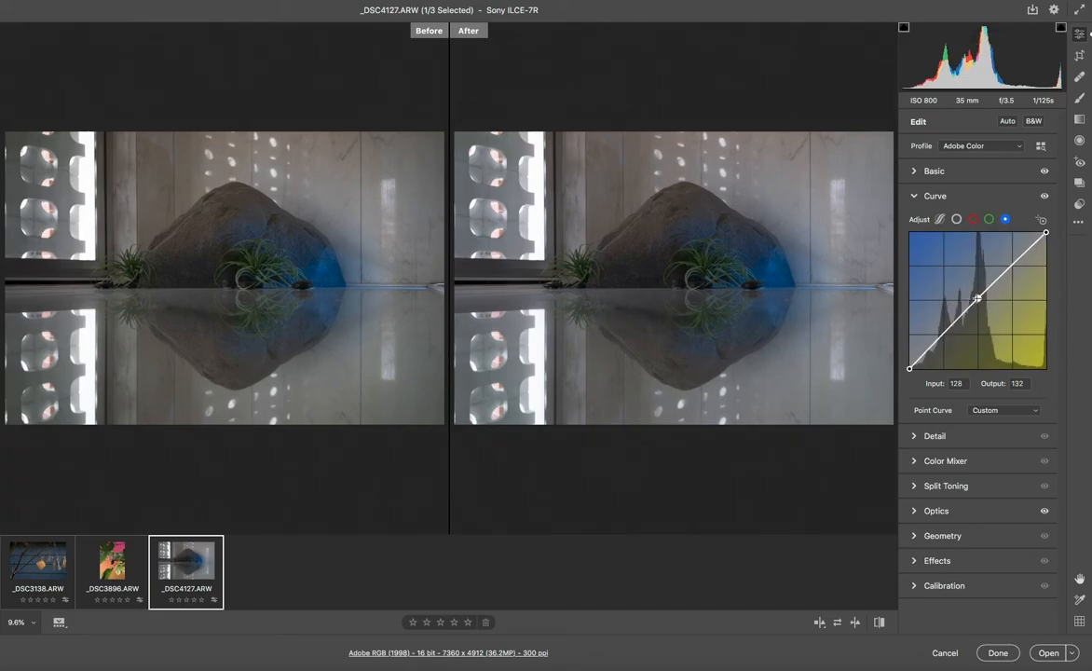
Pull the blue point down for yellow, delete it, push a new one up for blue, delete it
{"action": "left_click_drag", "start_coordinate": [978, 299], "coordinate": [967, 346]}
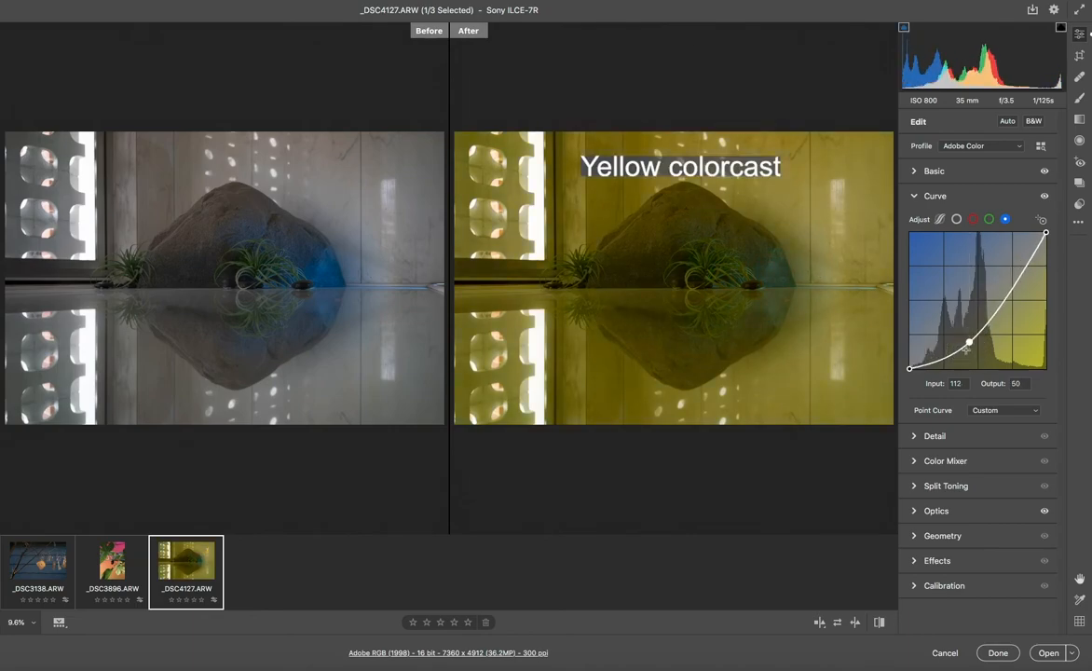
{"action": "double_click", "coordinate": [969, 343]}
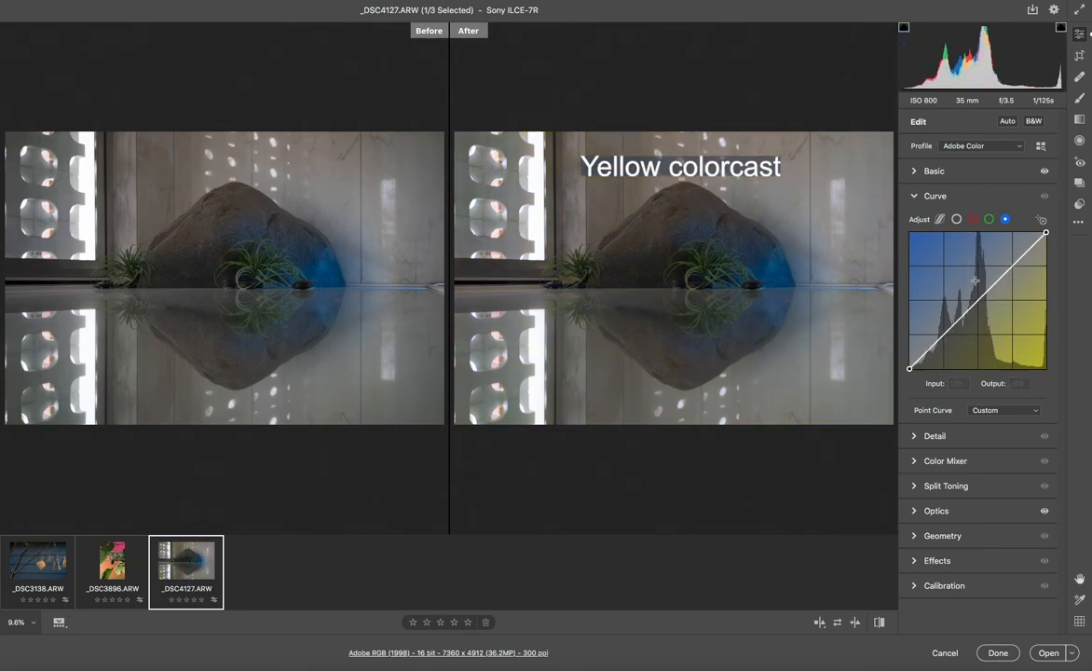
{"action": "left_click_drag", "start_coordinate": [978, 302], "coordinate": [979, 252]}
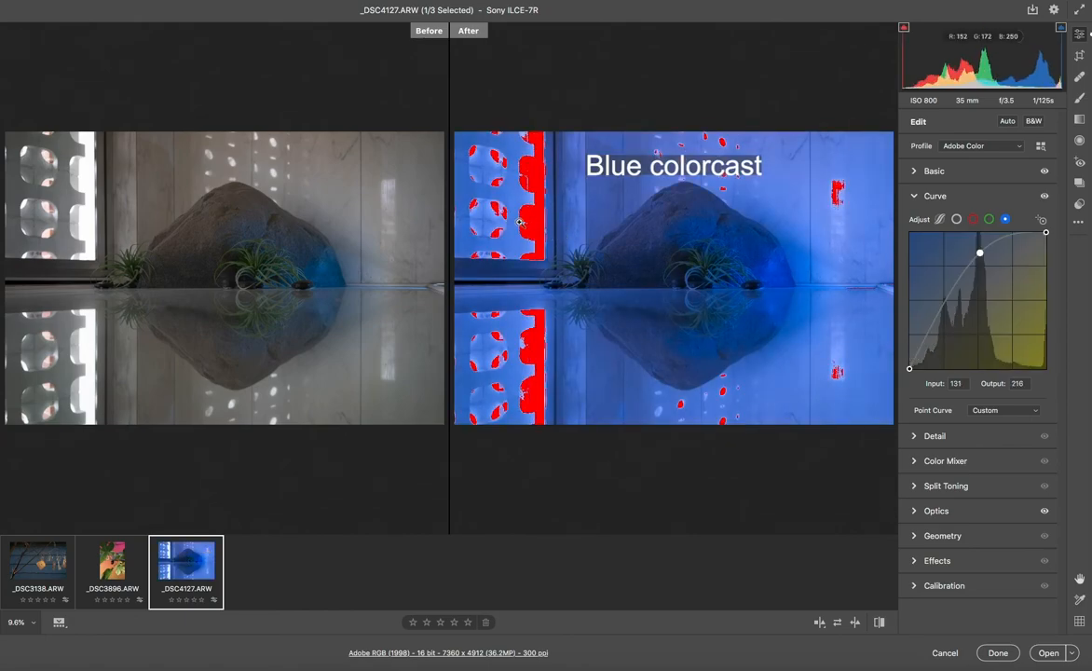
{"action": "key", "text": "Delete"}
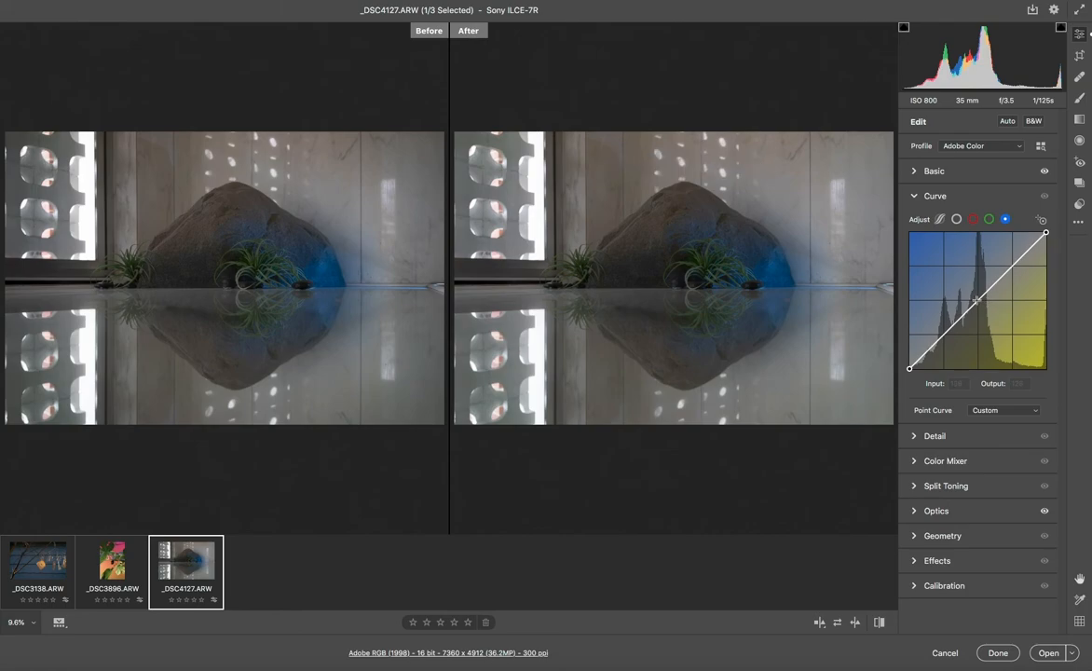
Add a blue curve midpoint at input 127 and set its output to 138
{"action": "left_click", "coordinate": [976, 301]}
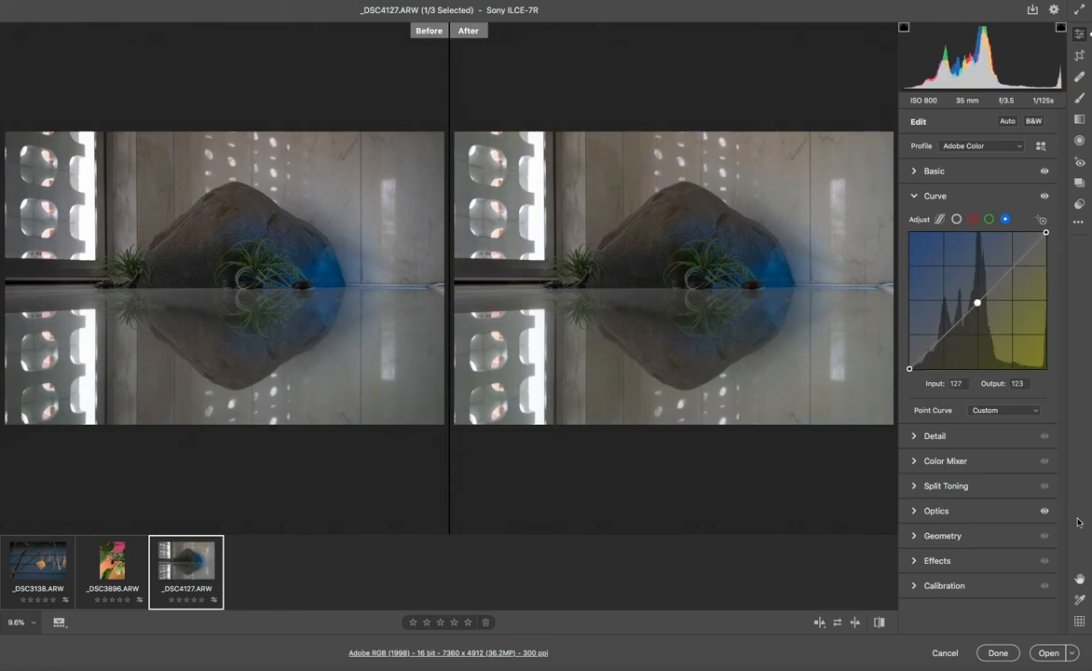
{"action": "key", "text": "Up"}
{"action": "key", "text": "Up"}
{"action": "key", "text": "Up"}
{"action": "key", "text": "Up"}
{"action": "key", "text": "Up"}
{"action": "key", "text": "Up"}
{"action": "key", "text": "Up"}
{"action": "key", "text": "Up"}
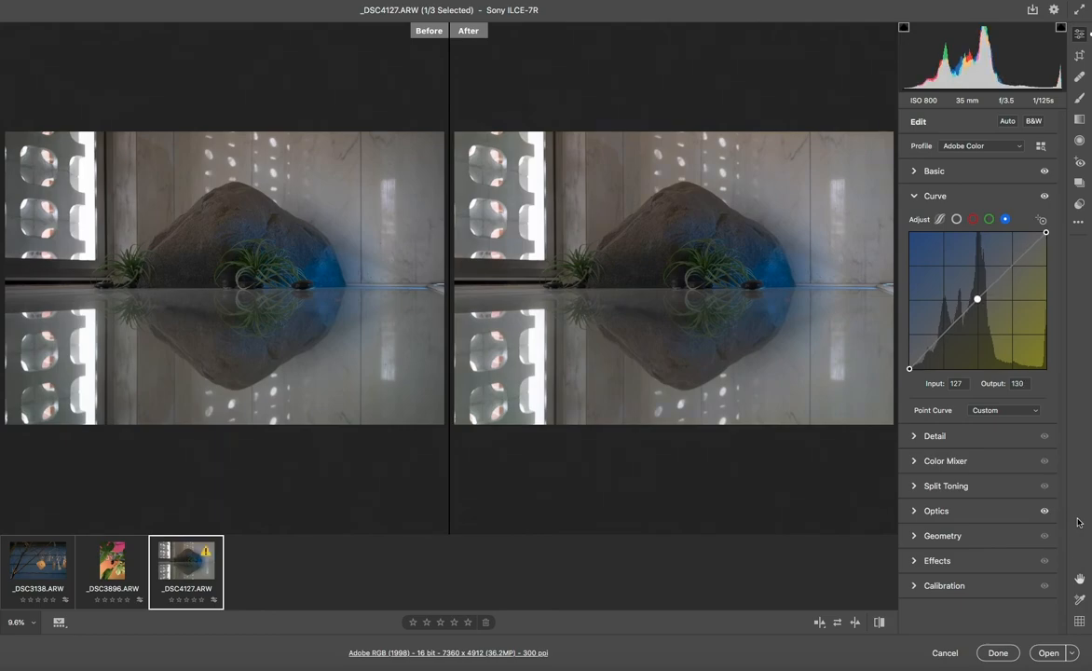
{"action": "key", "text": "Up"}
{"action": "key", "text": "Up"}
{"action": "key", "text": "Up"}
{"action": "key", "text": "Up"}
{"action": "key", "text": "Up"}
{"action": "key", "text": "Up"}
{"action": "key", "text": "Up"}
{"action": "key", "text": "Up"}
{"action": "key", "text": "Up"}
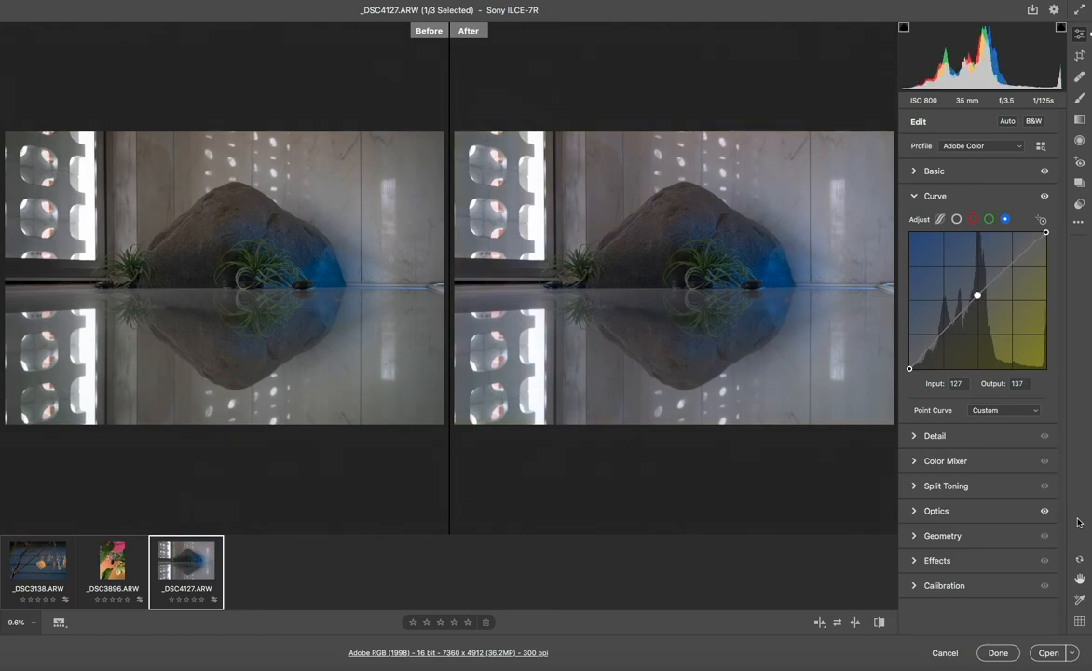
{"action": "key", "text": "Down"}
{"action": "key", "text": "Down"}
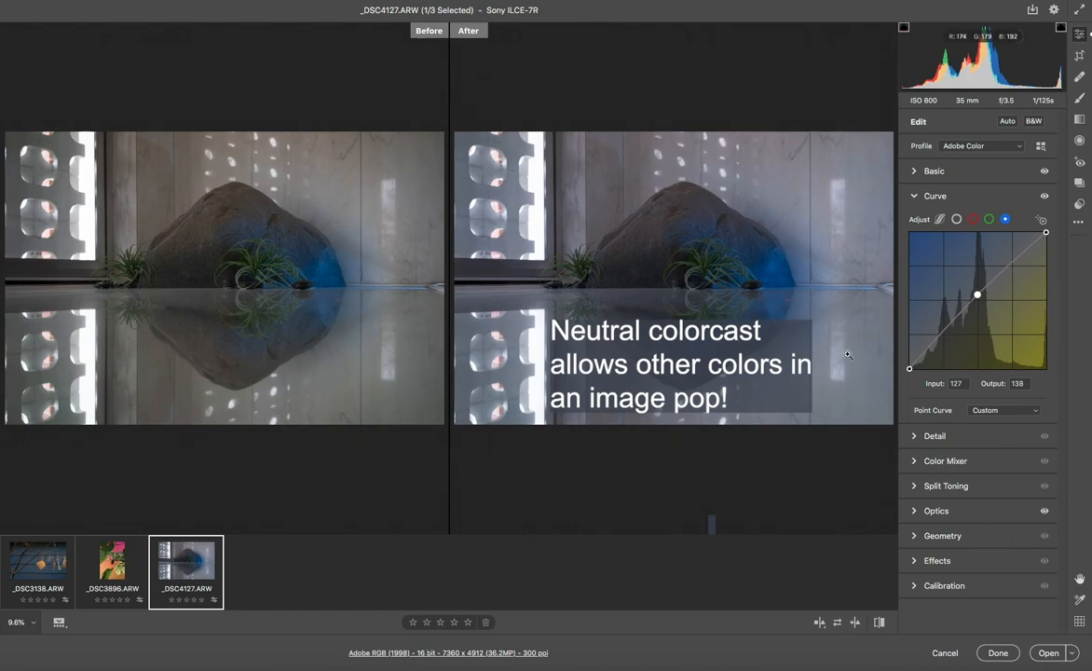